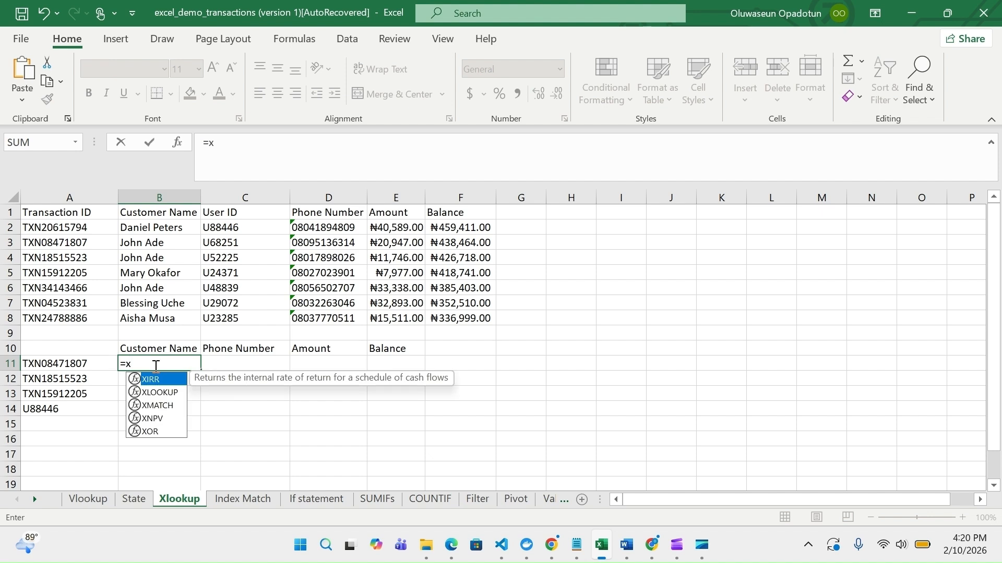
pyautogui.press('Tab')
pyautogui.press('BackSpace')
pyautogui.press('BackSpace')
pyautogui.press('BackSpace')
pyautogui.press('BackSpace')
pyautogui.press('BackSpace')
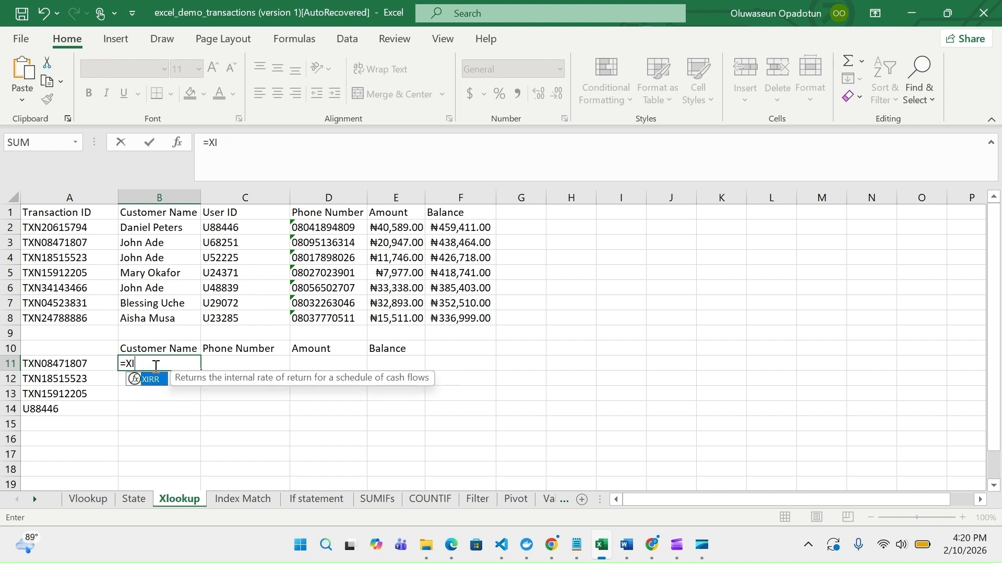
pyautogui.write('lo')
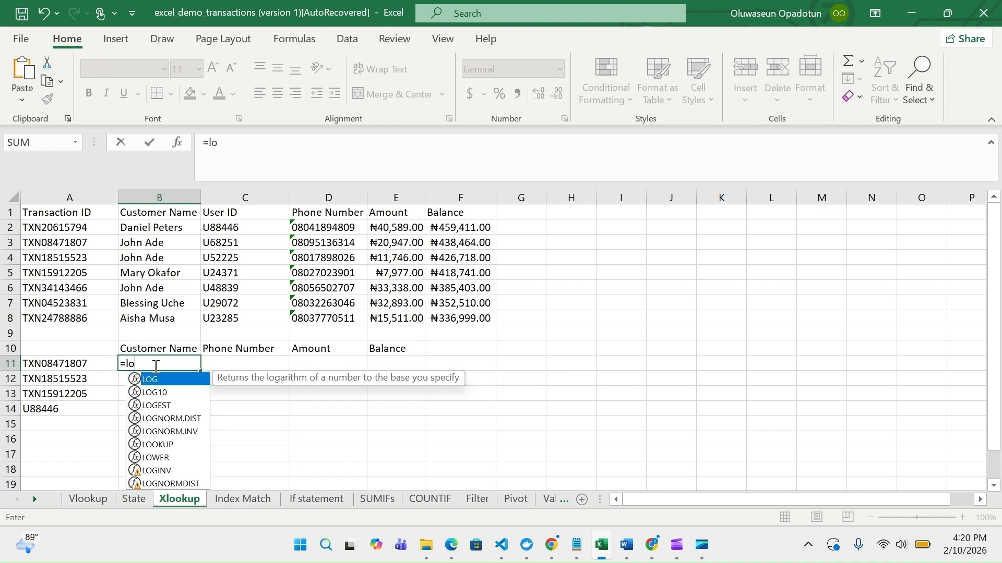
pyautogui.press('BackSpace')
pyautogui.press('BackSpace')
# Begin an XLOOKUP formula in B11 with the transaction ID in A11 as the lookup value
pyautogui.write('xl')
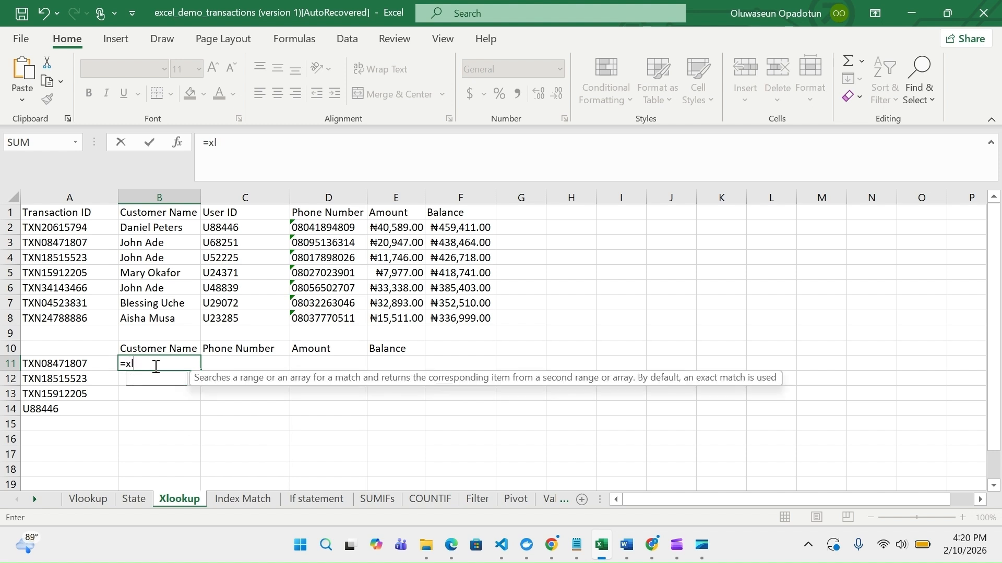
pyautogui.write('oo')
pyautogui.press('Tab')
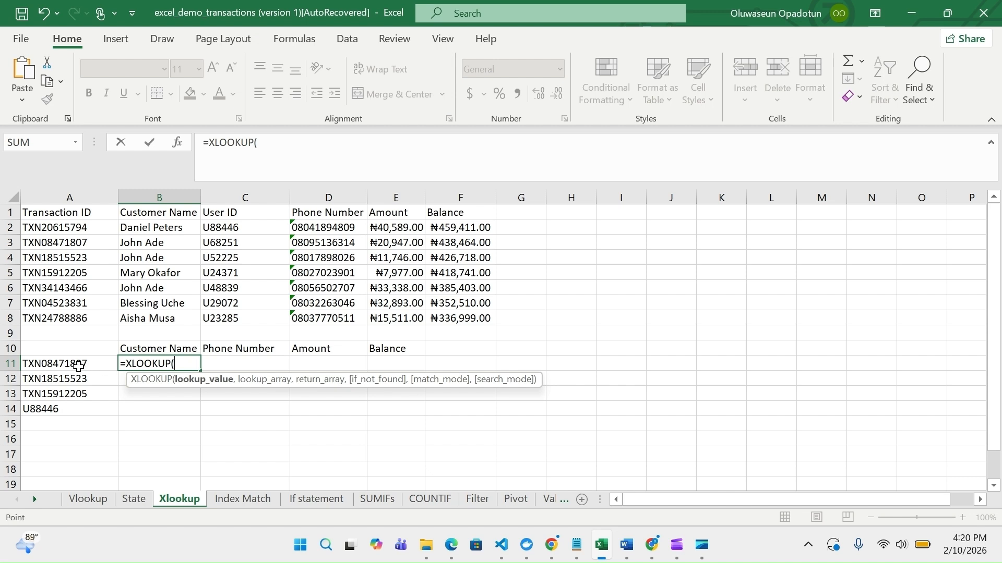
pyautogui.click(78, 367)
pyautogui.write(',')
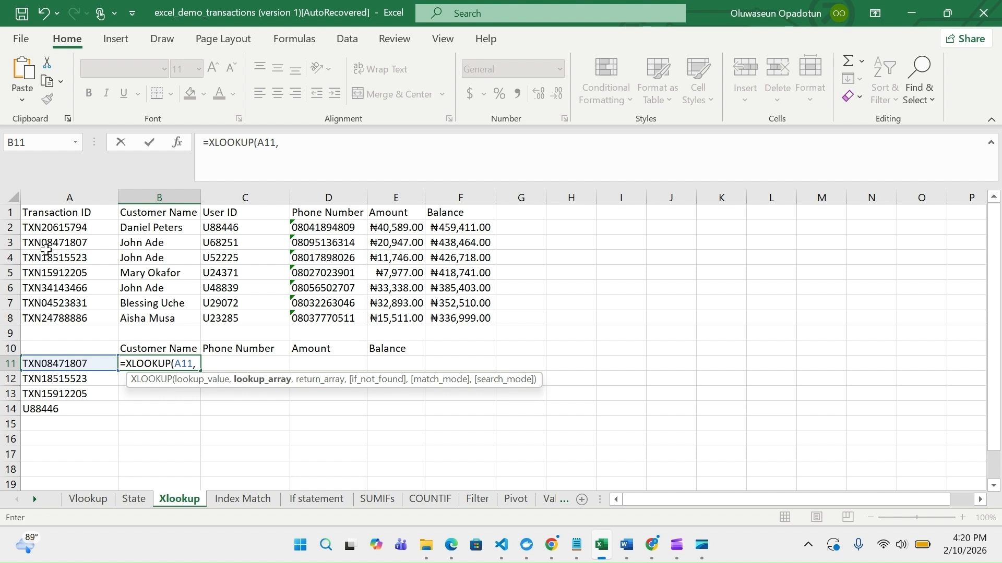
# Try the whole table A1:F8 as the lookup array, and remove that range from the formula
pyautogui.moveTo(42, 211); pyautogui.dragTo(463, 315)
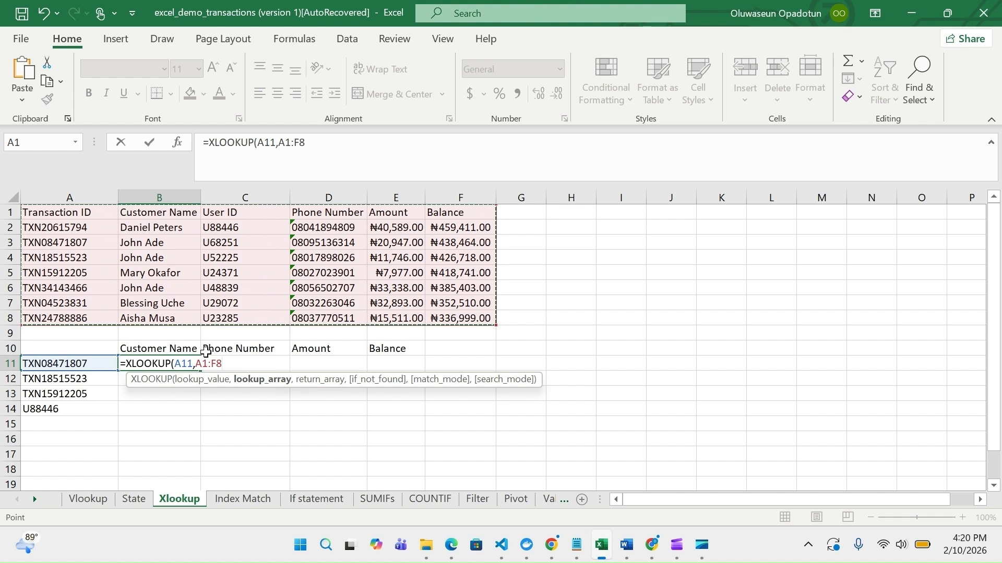
pyautogui.press('BackSpace')
pyautogui.press('BackSpace')
pyautogui.press('BackSpace')
pyautogui.press('BackSpace')
pyautogui.press('BackSpace')
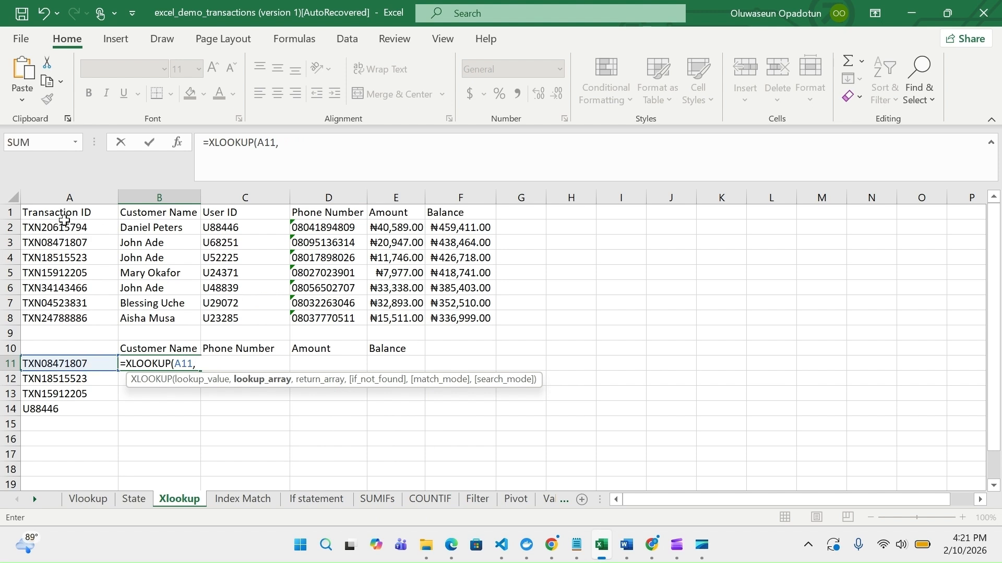
# Set the Transaction ID range A1:A8 as the lookup array and the Customer Name range B1:B8 as the return array
pyautogui.moveTo(64, 214); pyautogui.dragTo(72, 316)
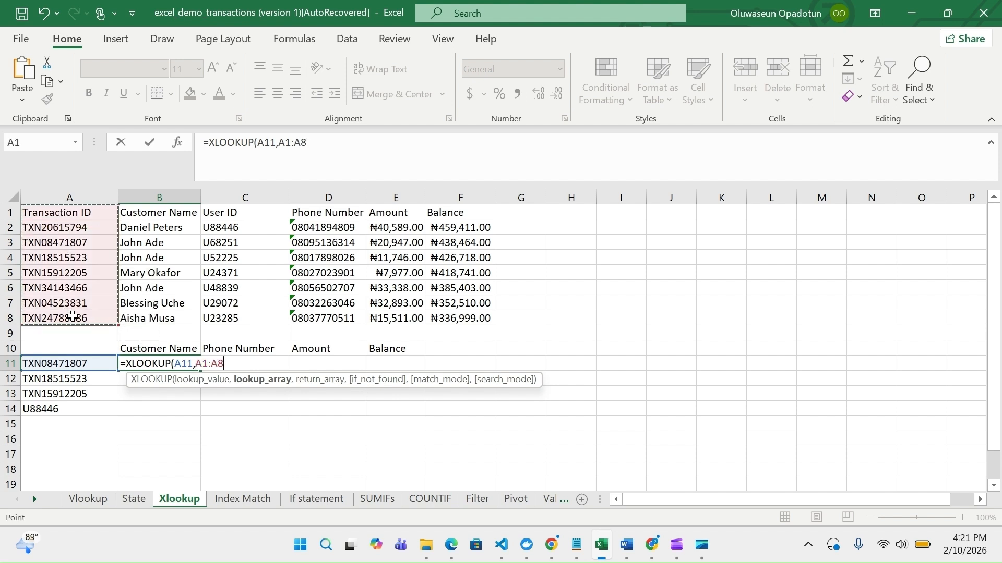
pyautogui.write(',')
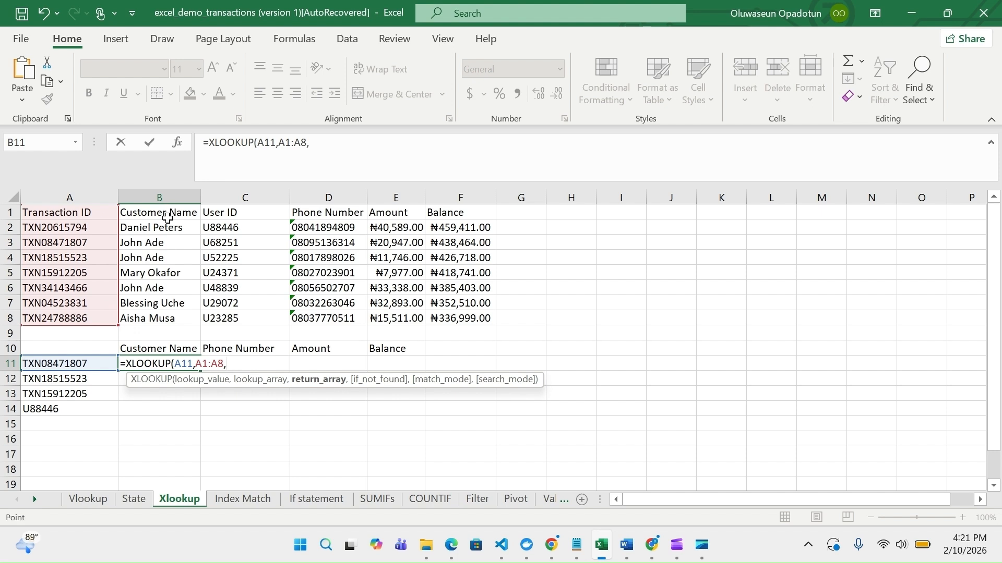
pyautogui.moveTo(167, 219); pyautogui.dragTo(163, 320)
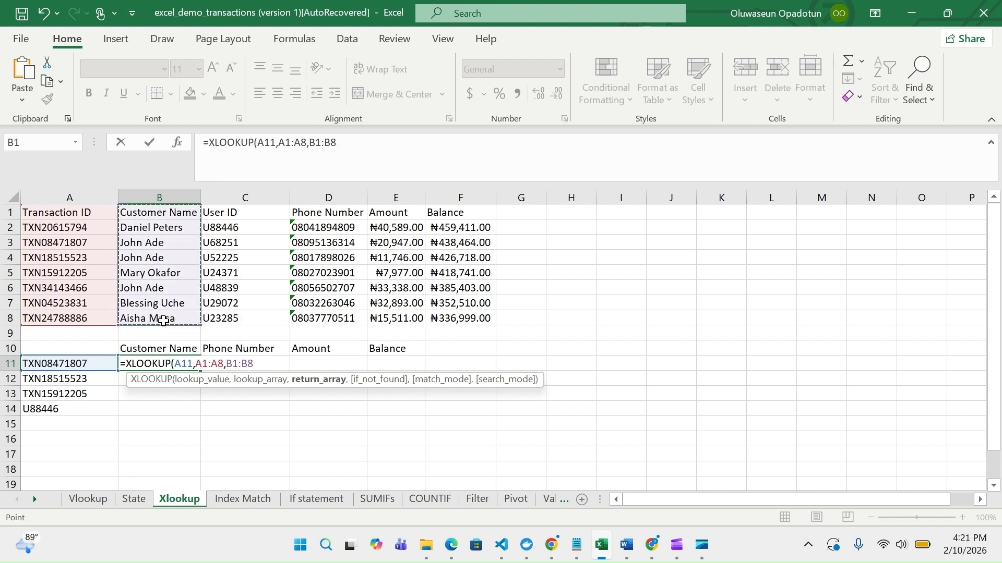
pyautogui.write(',')
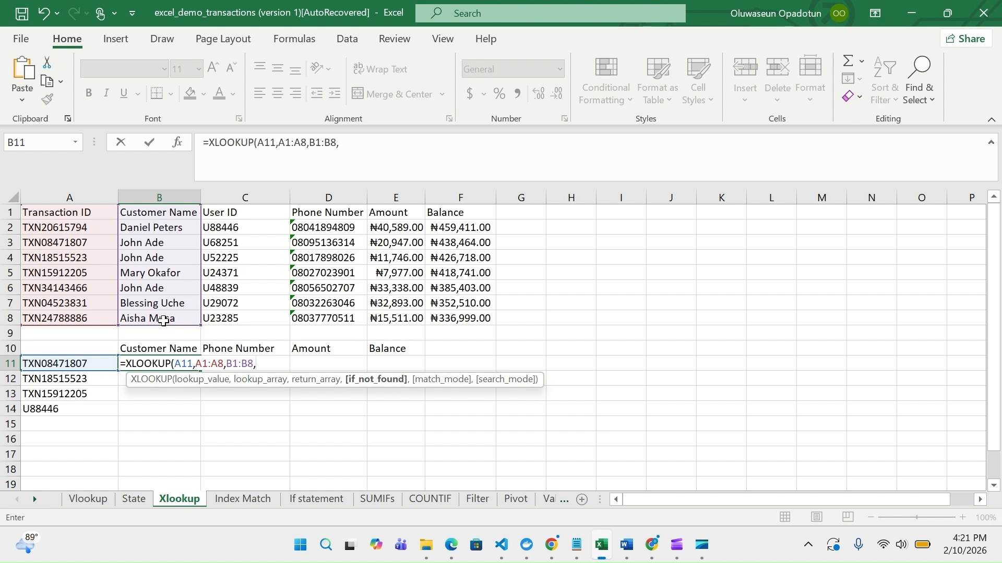
# Complete the B11 formula with "N/A" as the if-not-found value and 0 for an exact match
pyautogui.write('""')
pyautogui.click(264, 364)
pyautogui.write('N/A",')
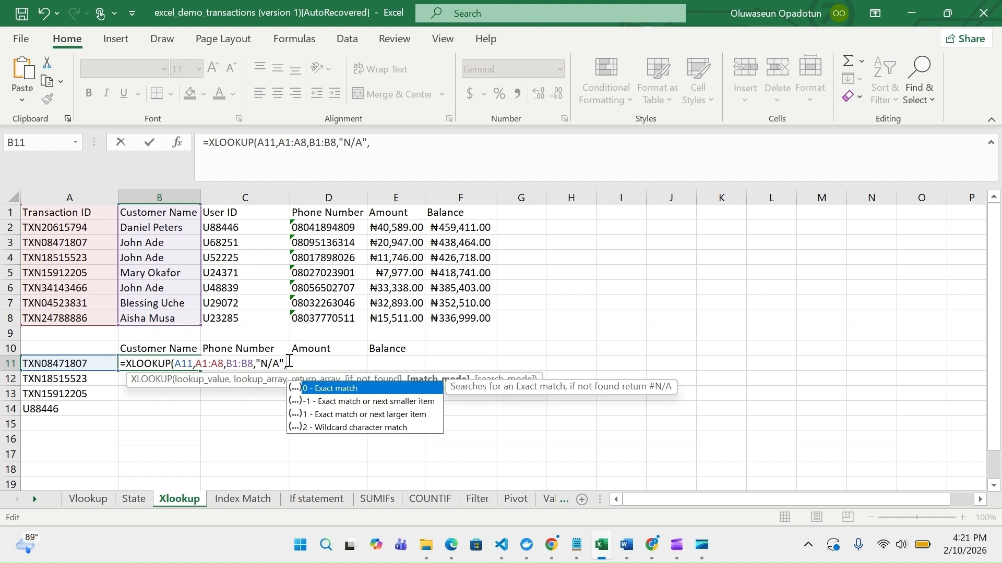
pyautogui.write('0')
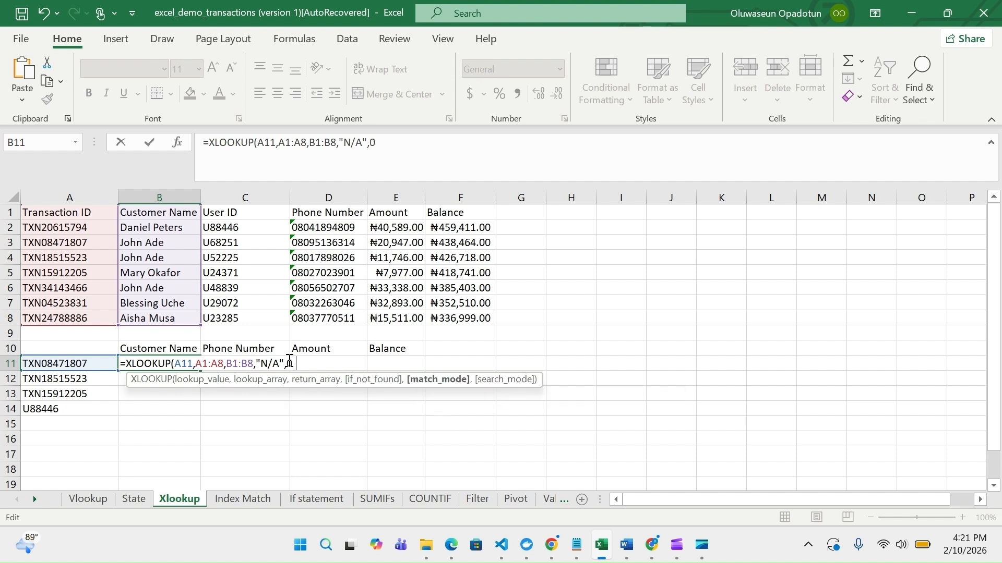
pyautogui.write(')')
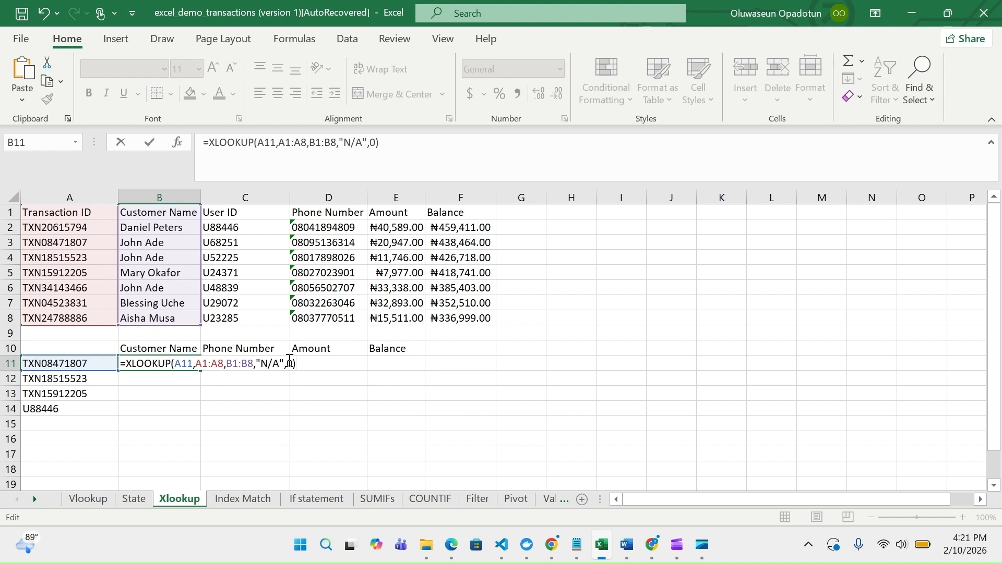
pyautogui.press('Return')
pyautogui.click(188, 362)
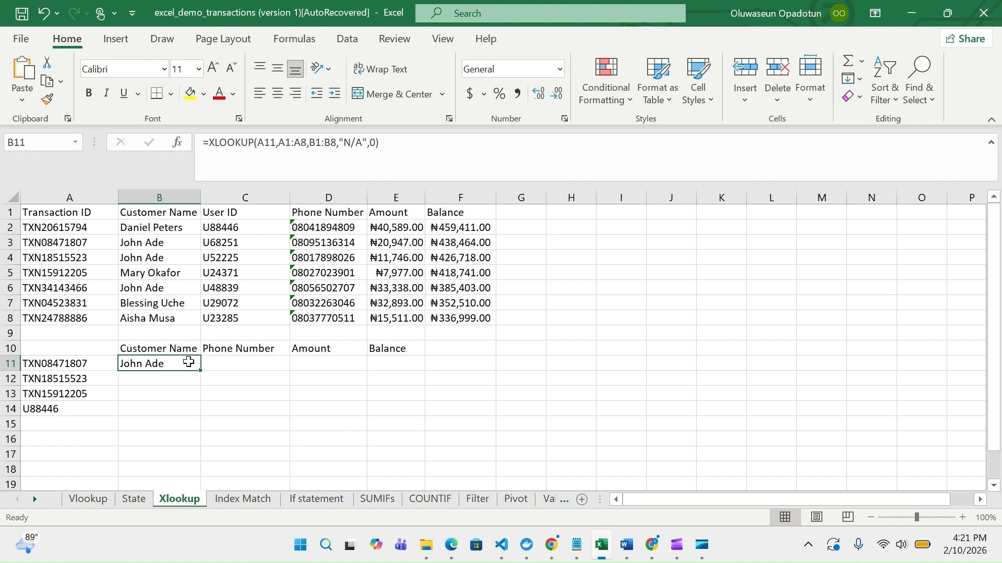
# Begin an XLOOKUP formula in B14 with A14 as the lookup value and the User ID range C1:C8 as the lookup array
pyautogui.click(159, 411)
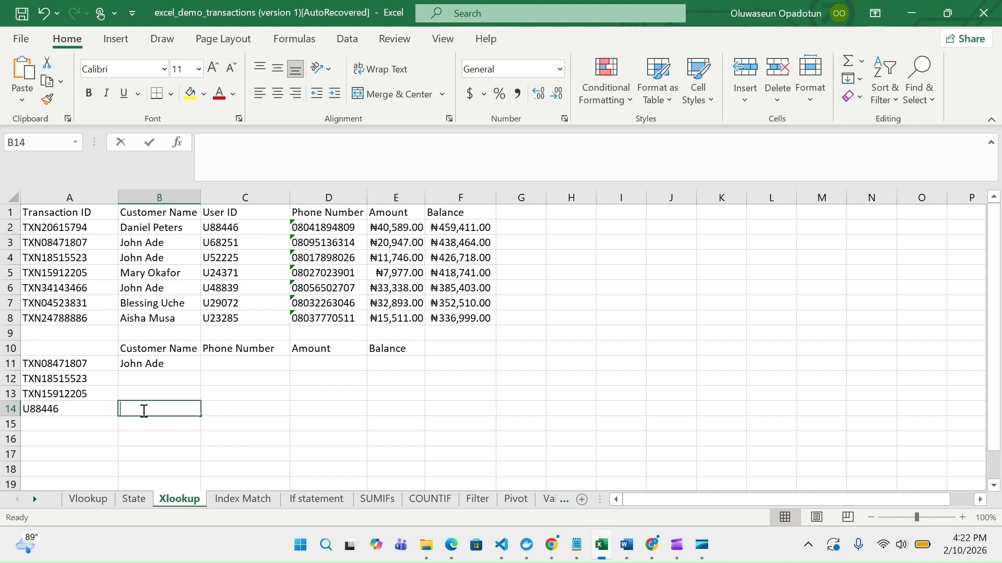
pyautogui.write('=xl')
pyautogui.press('Tab')
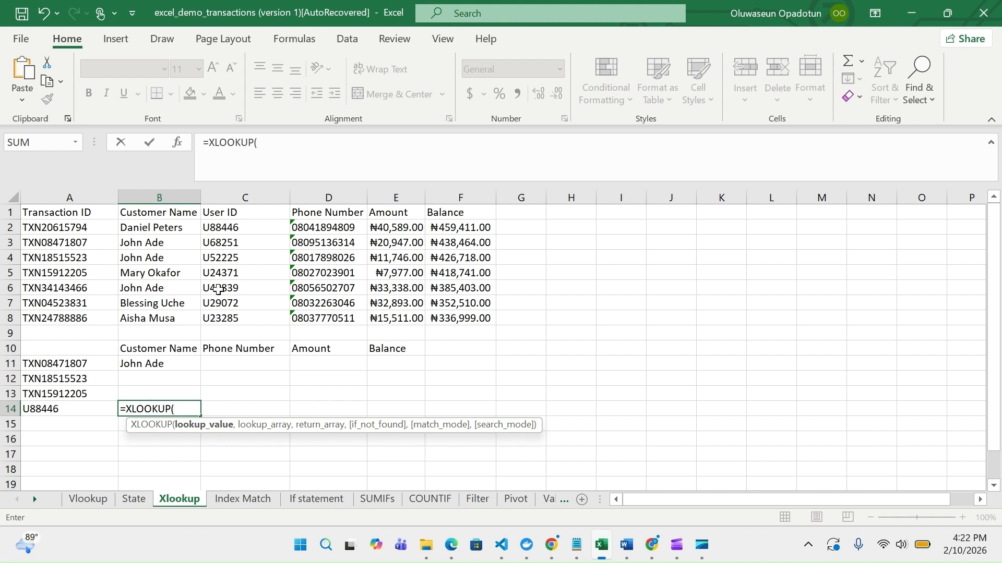
pyautogui.click(79, 414)
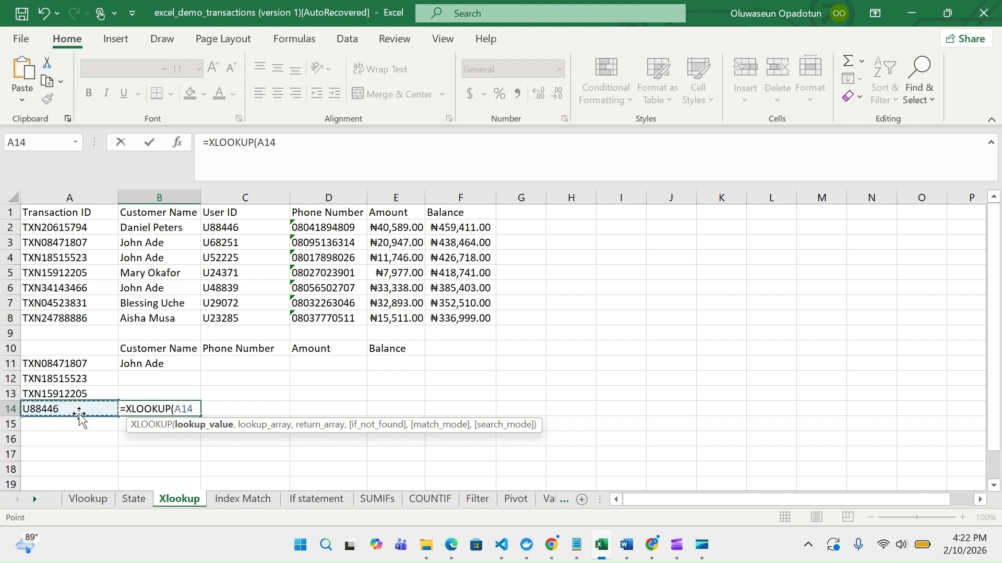
pyautogui.write(',')
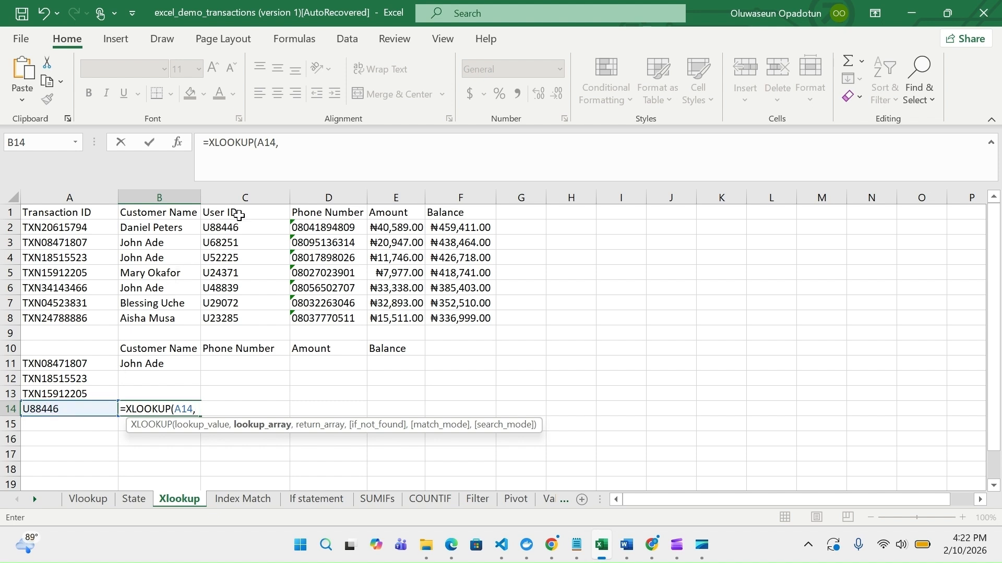
pyautogui.moveTo(239, 216); pyautogui.dragTo(235, 318)
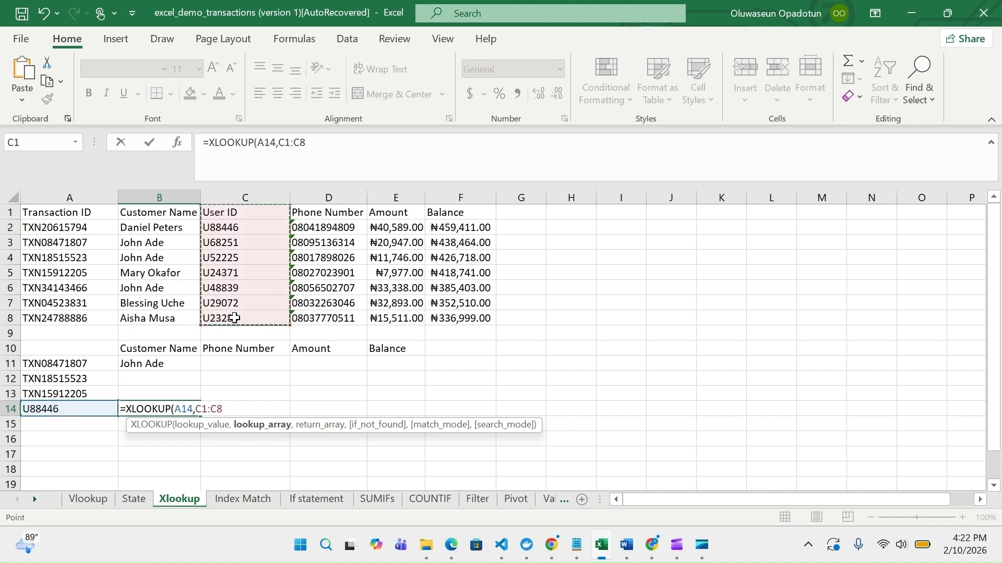
pyautogui.write(',')
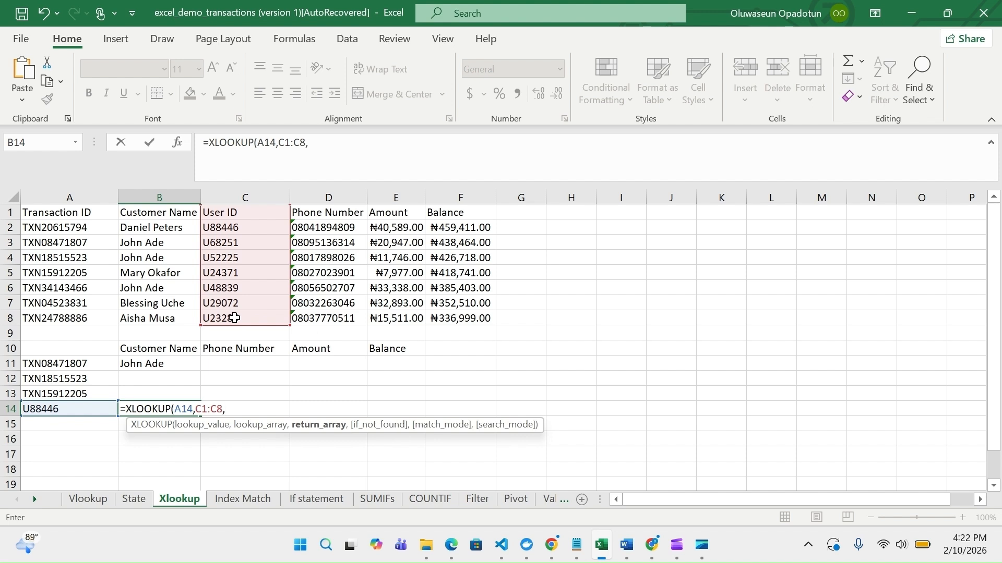
# Complete the B14 formula with B1:B8 as the return array, an empty if-not-found argument and match mode 0
pyautogui.click(161, 217)
pyautogui.moveTo(161, 217); pyautogui.dragTo(162, 319)
pyautogui.write(',')
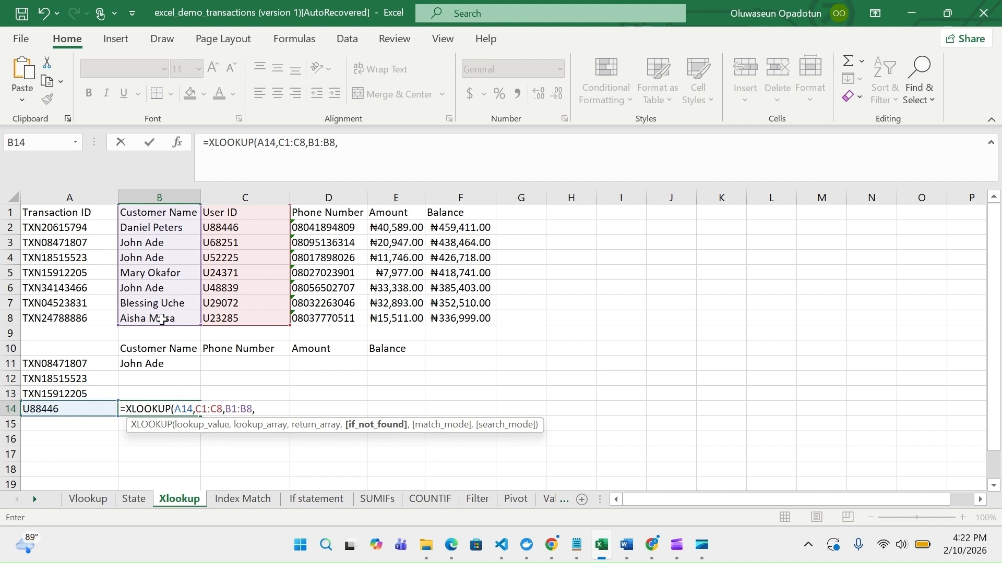
pyautogui.write(',')
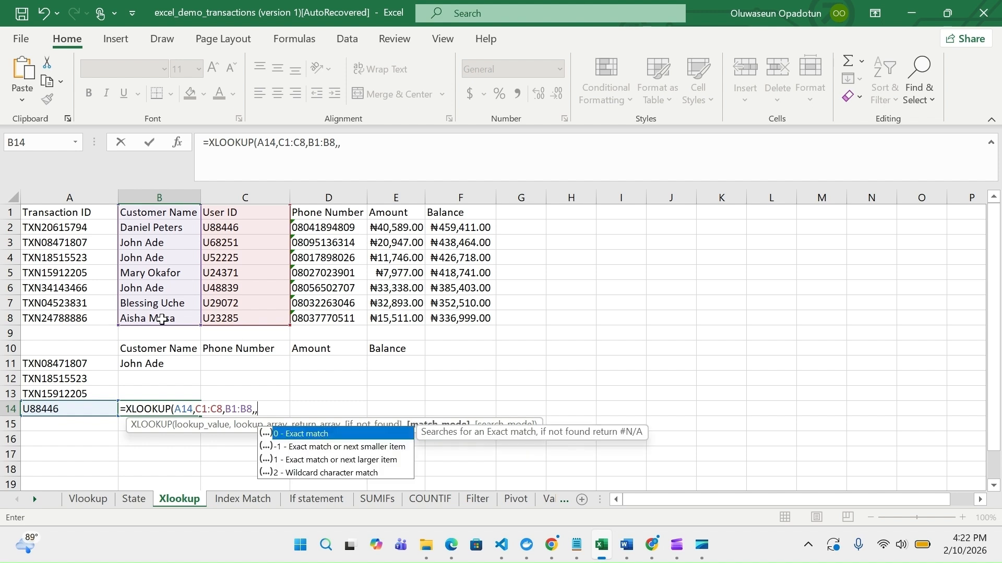
pyautogui.write('0)')
pyautogui.press('Return')
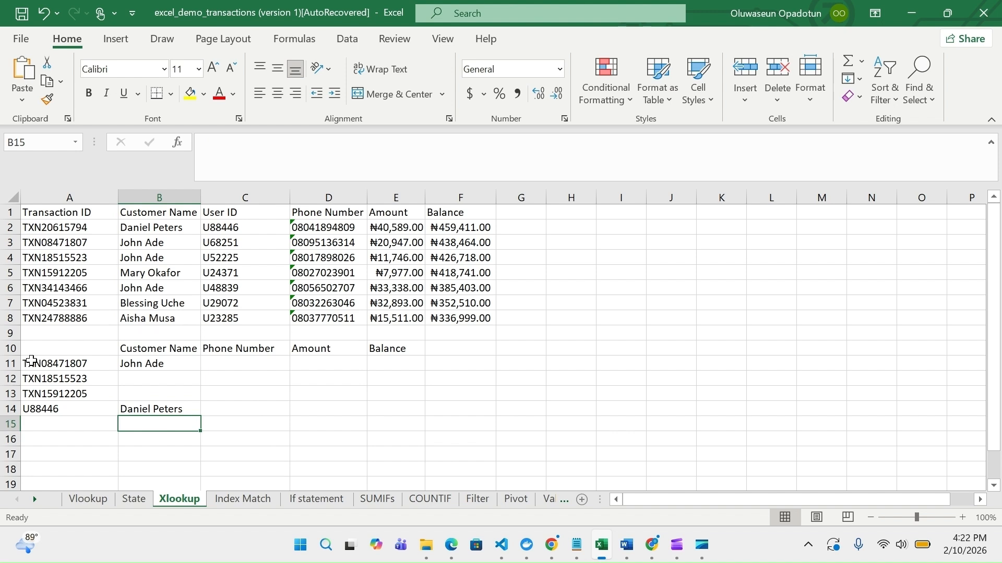
pyautogui.click(132, 406)
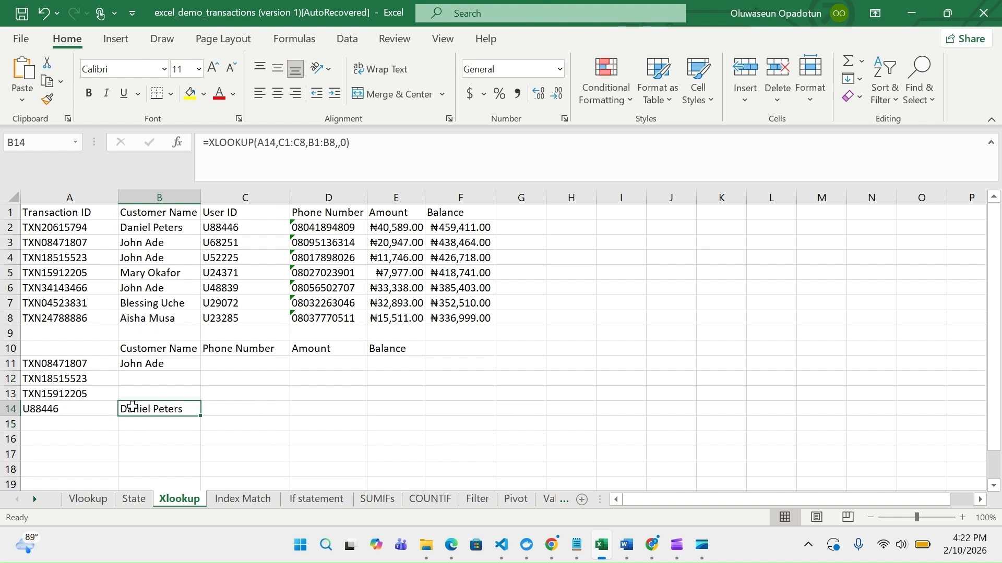
# Begin an XLOOKUP formula in D11 with A11 as the lookup value and the Transaction ID range A1:A8 as the lookup array
pyautogui.click(319, 364)
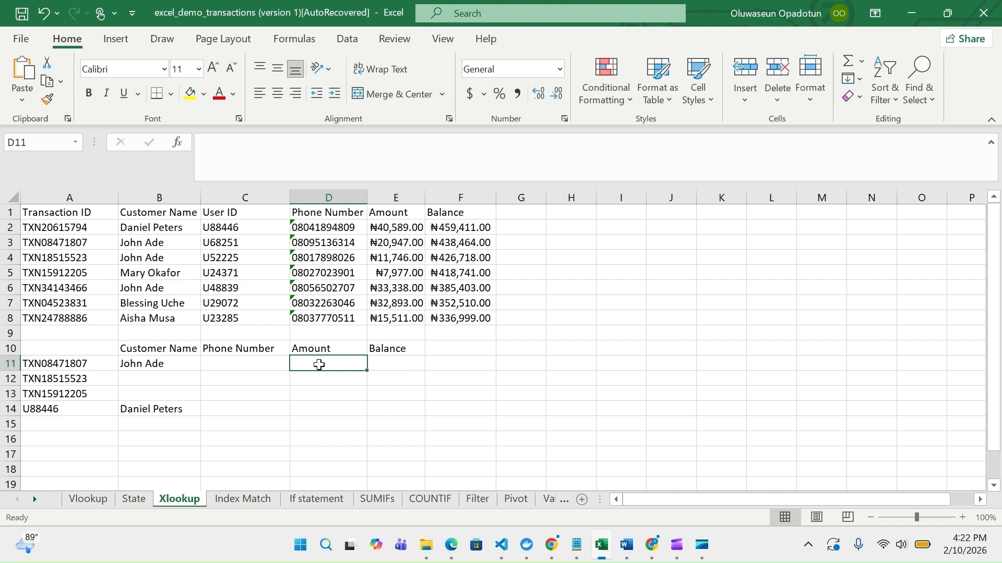
pyautogui.write('=xlo')
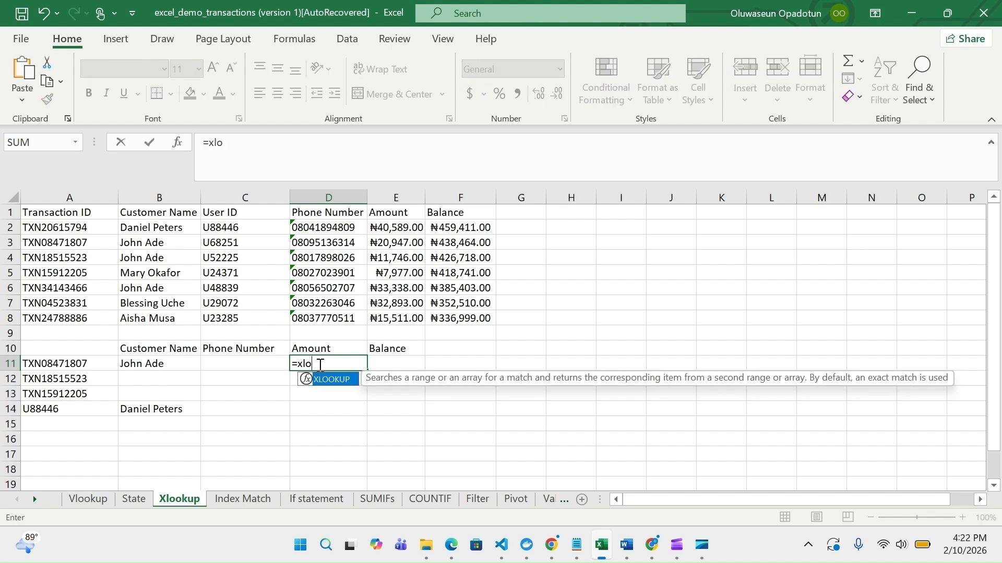
pyautogui.press('Tab')
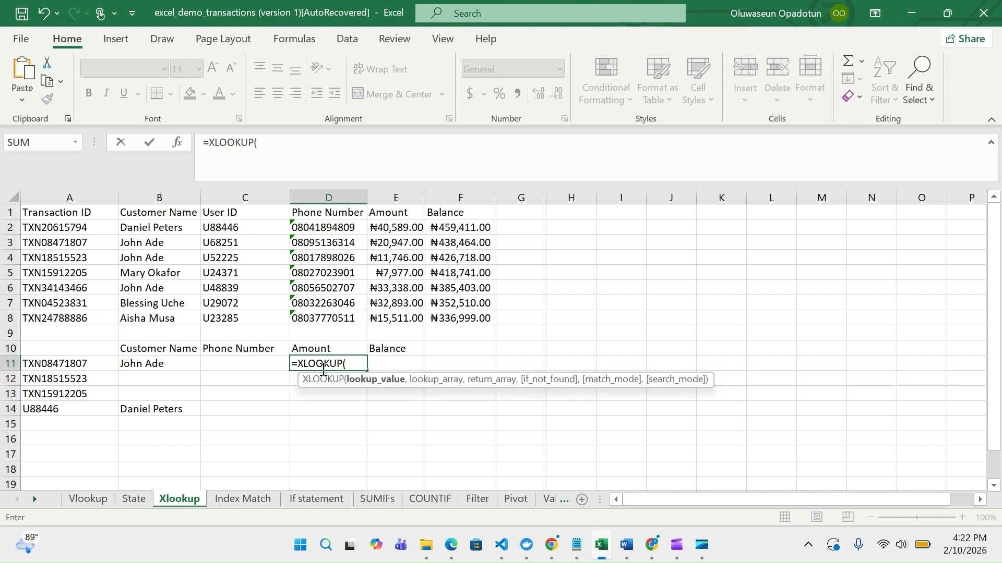
pyautogui.click(65, 364)
pyautogui.write(',')
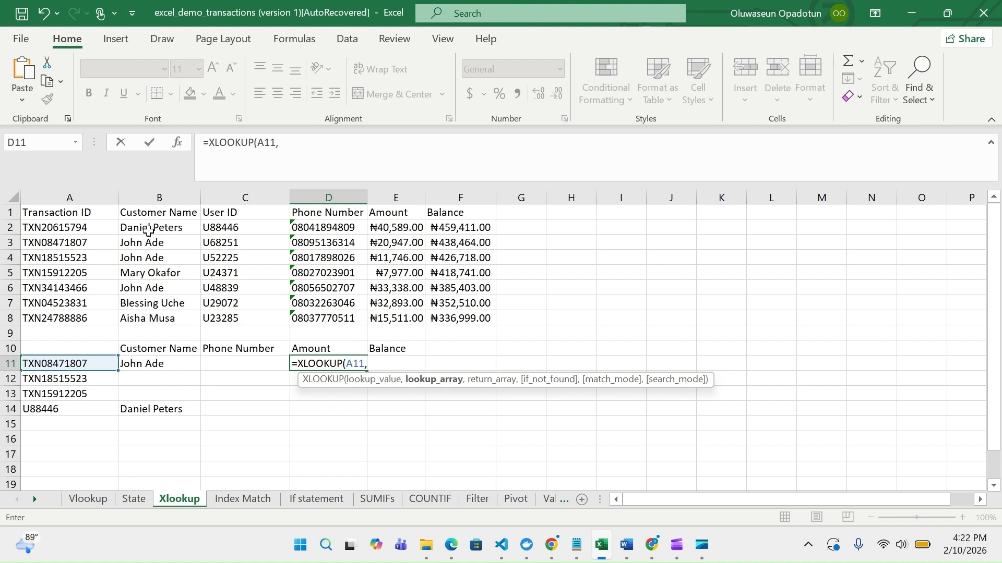
pyautogui.click(79, 227)
pyautogui.moveTo(79, 226); pyautogui.dragTo(79, 316)
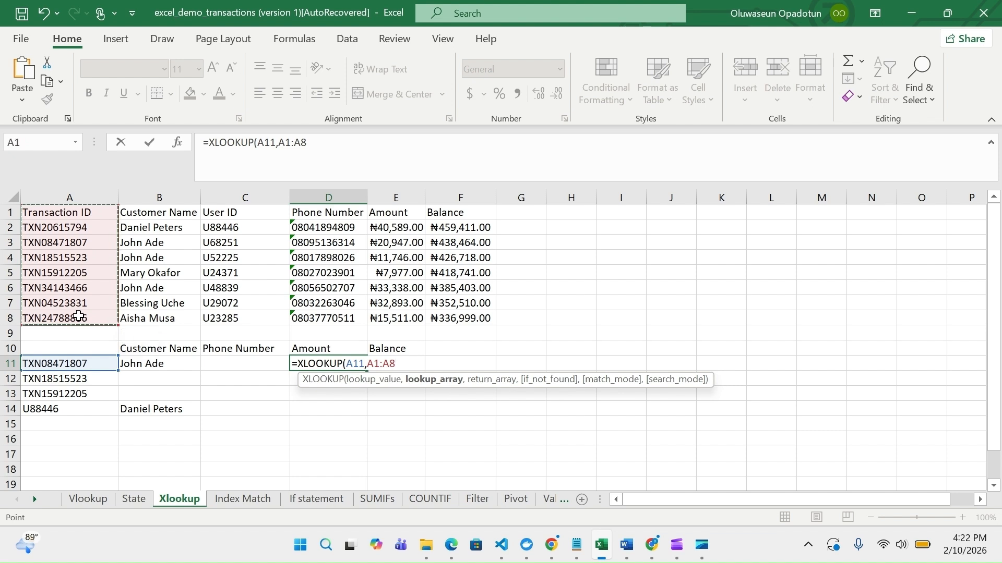
pyautogui.write(',')
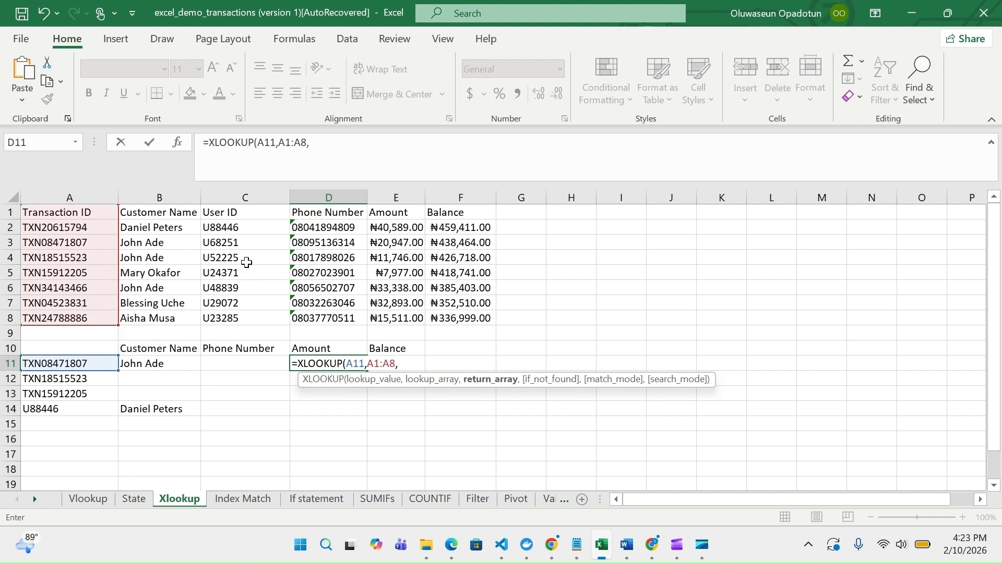
# Complete the D11 formula with the Amount range E1:E8 as the return array, an empty if-not-found argument and match mode 0
pyautogui.moveTo(391, 215); pyautogui.dragTo(394, 316)
pyautogui.write(',')
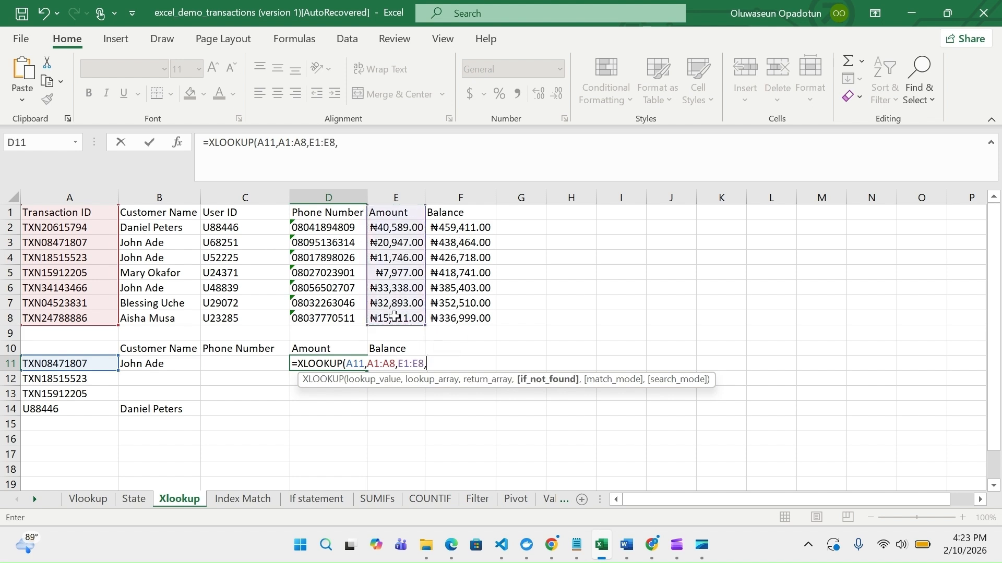
pyautogui.write(',0')
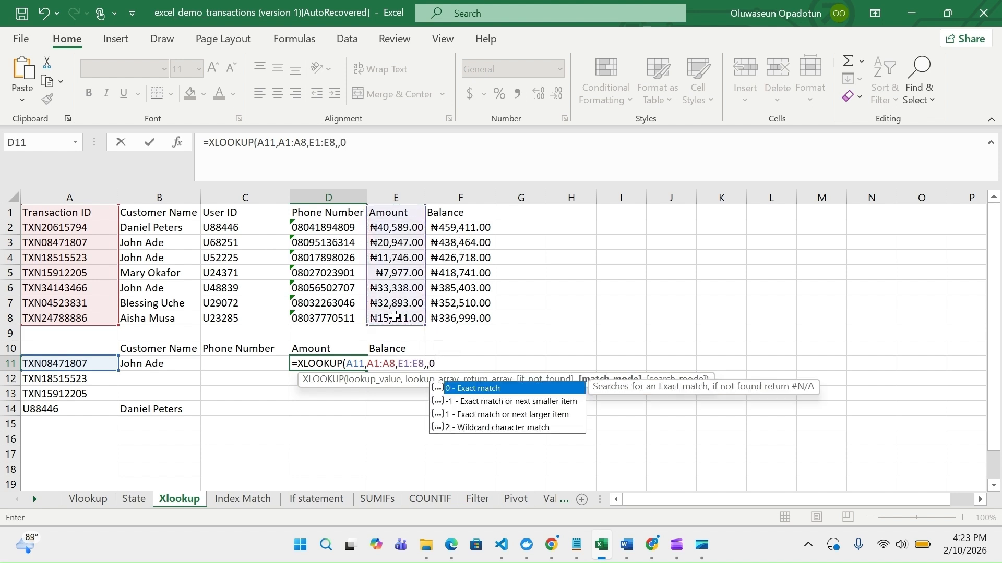
pyautogui.write(')')
pyautogui.press('Return')
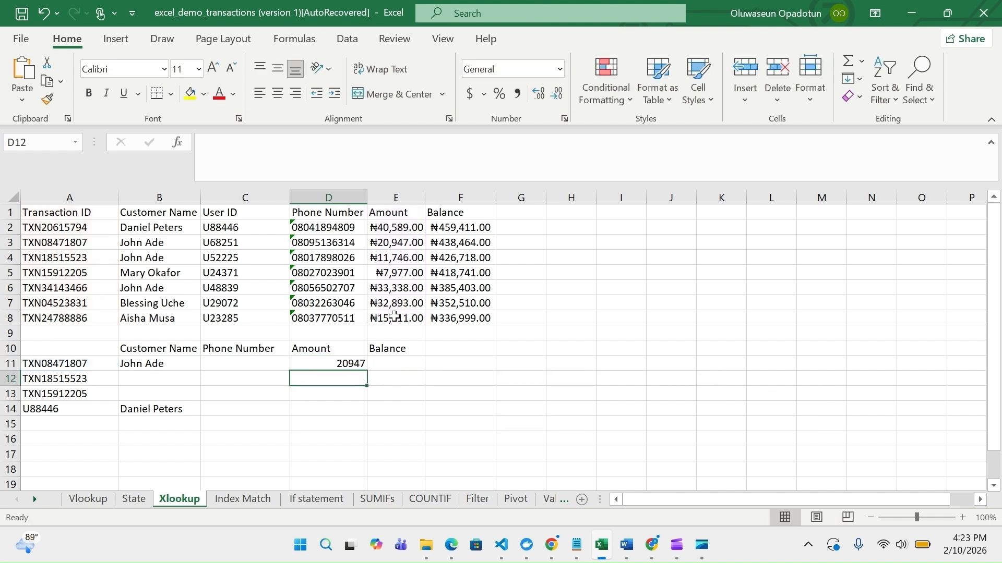
# Review the arguments of the XLOOKUP formula in D11 without changing it
pyautogui.doubleClick(336, 364)
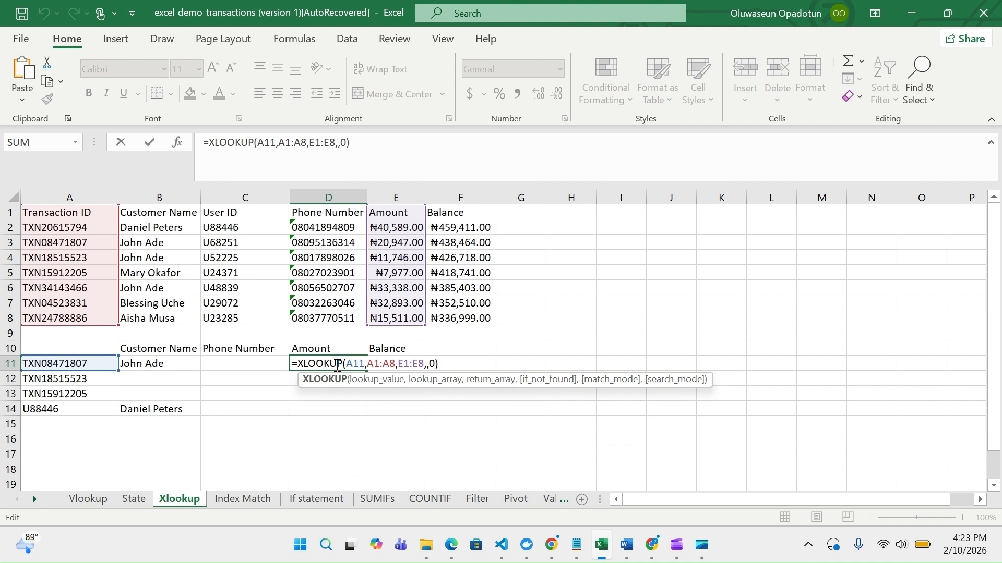
pyautogui.click(277, 375)
pyautogui.click(338, 361)
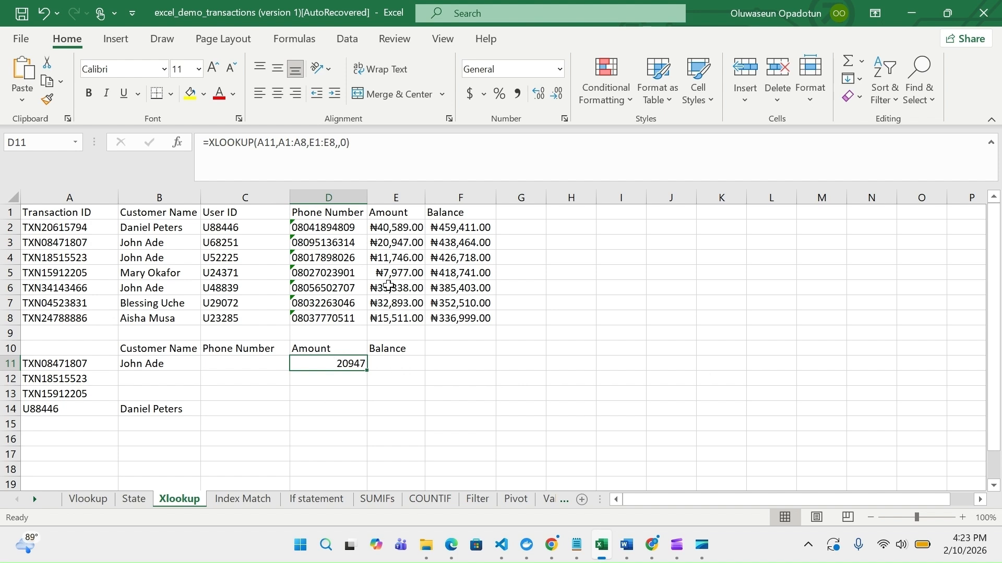
# Insert a blank column before the Amount column on the Xlookup sheet and check the formula in D11
pyautogui.click(407, 197)
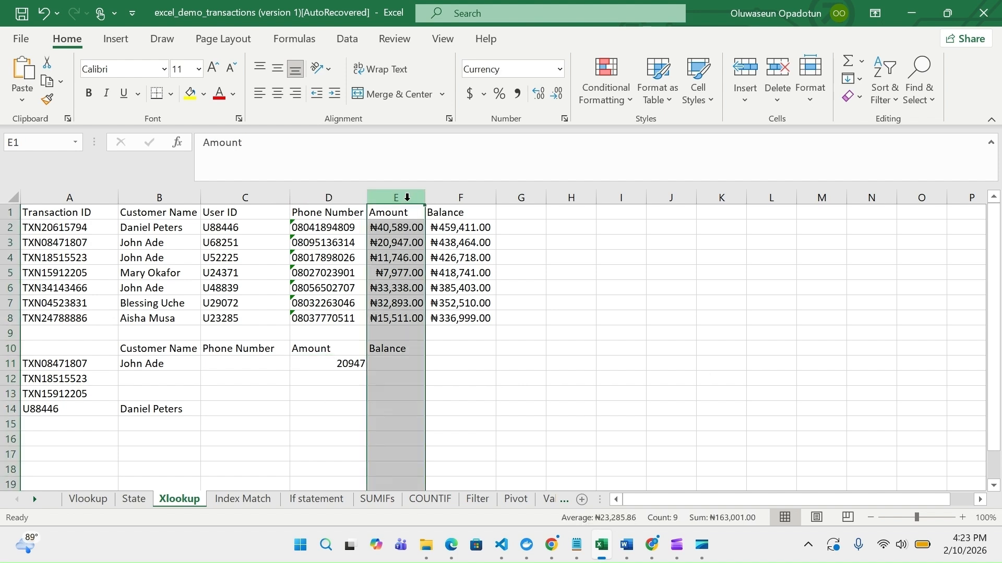
pyautogui.rightClick(407, 198)
pyautogui.press('Escape')
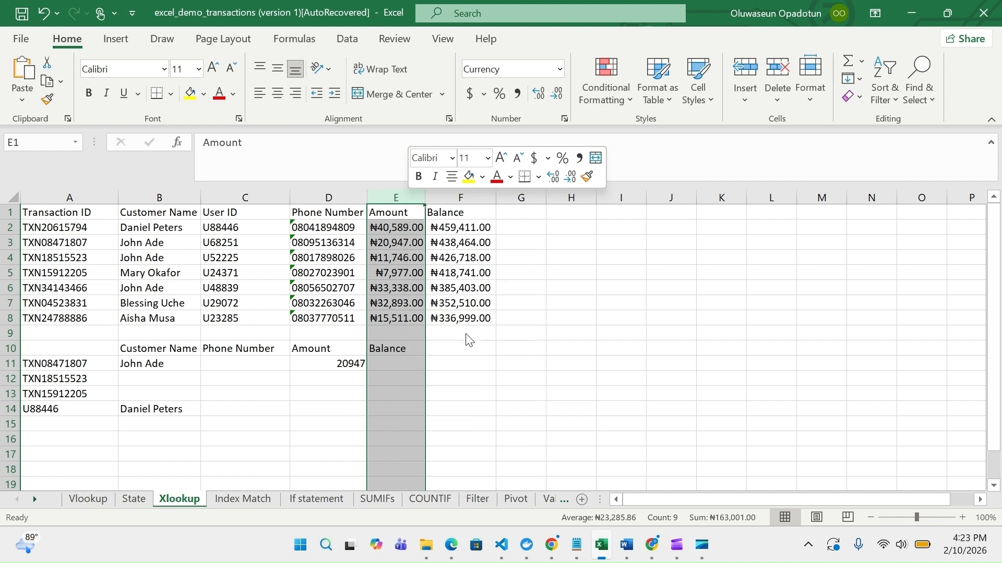
pyautogui.hotkey('ctrl', 'shift', '+')
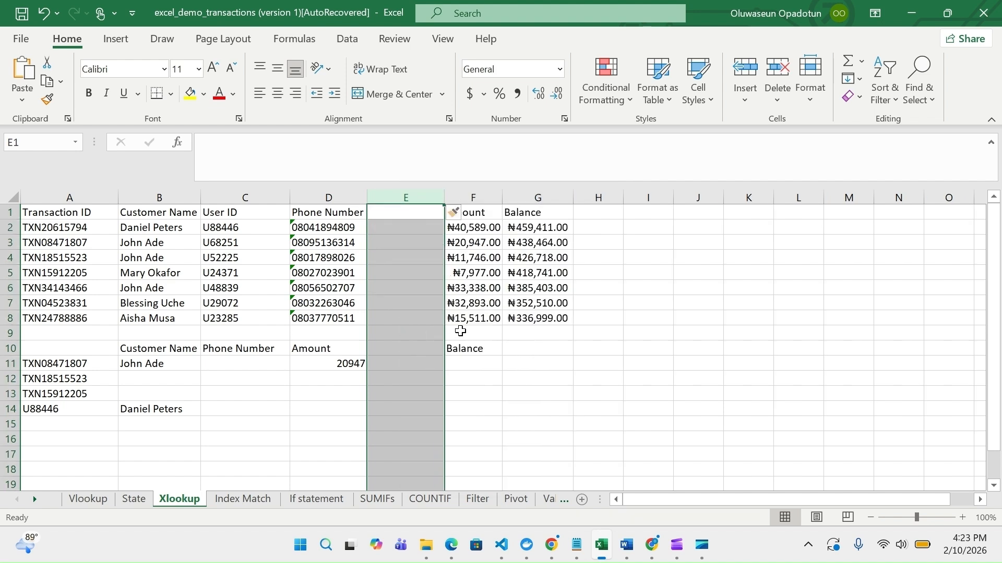
pyautogui.click(401, 362)
pyautogui.click(354, 367)
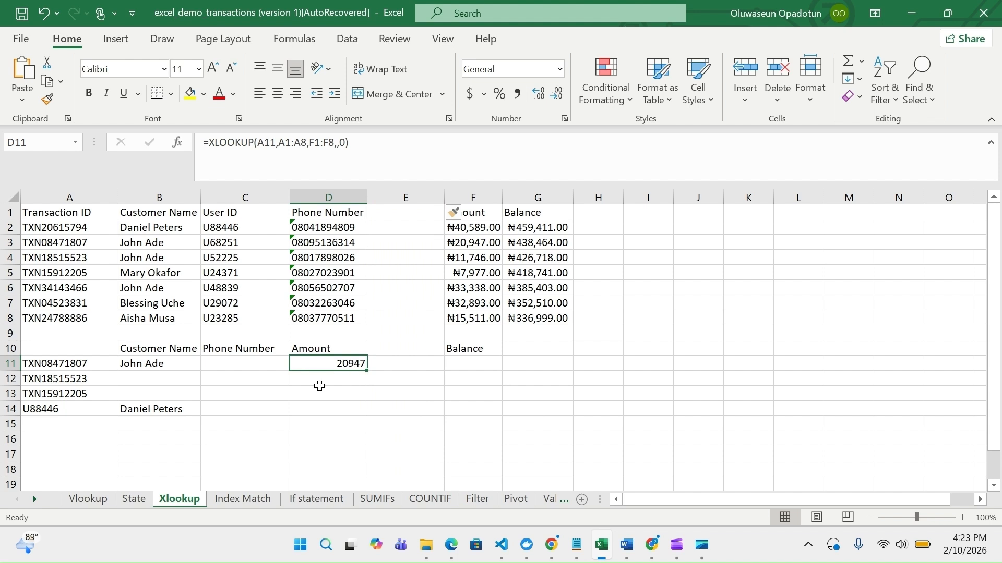
# Insert a blank column before the Amount column on the Vlookup sheet and check the VLOOKUP formula in D11
pyautogui.click(86, 501)
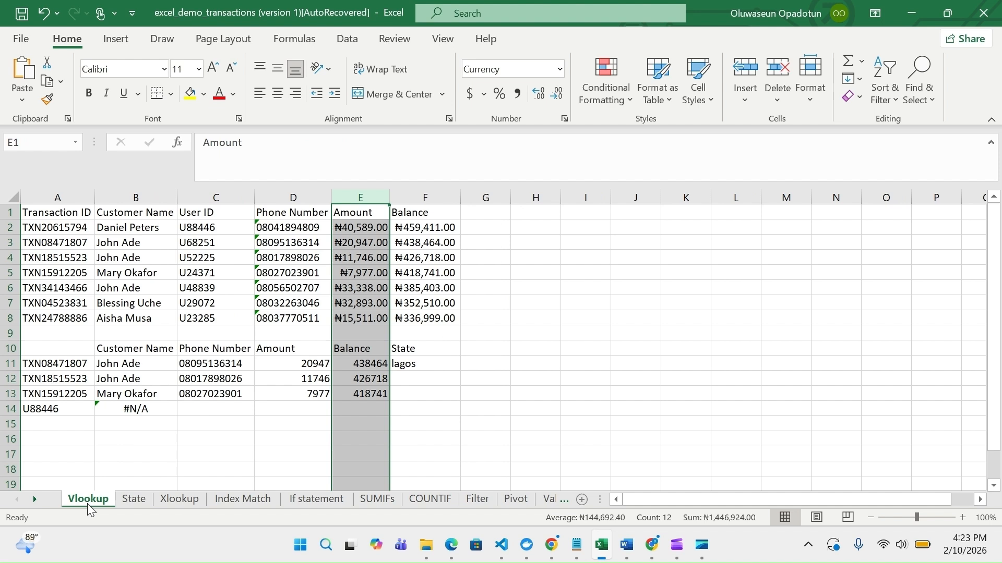
pyautogui.click(369, 195)
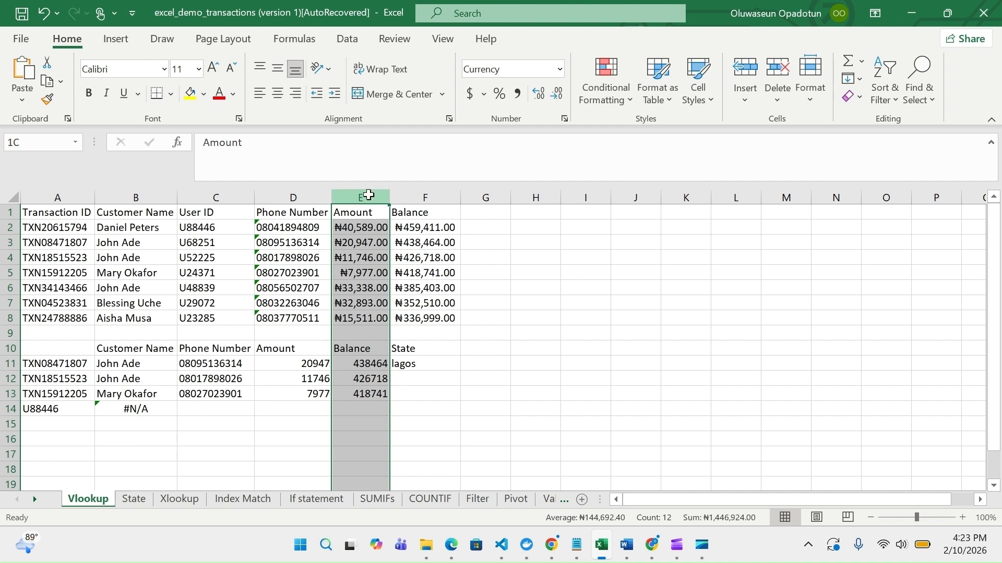
pyautogui.rightClick(369, 192)
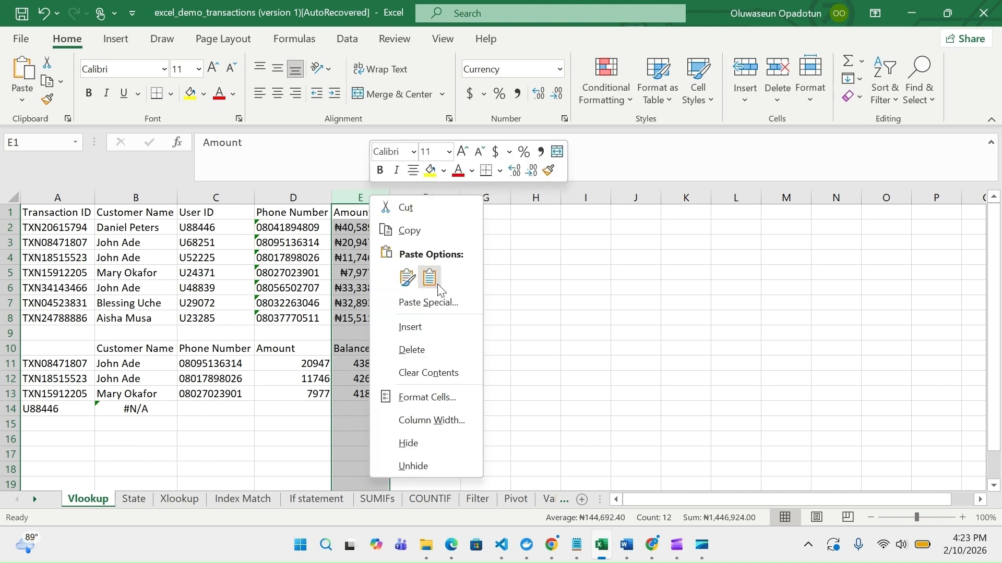
pyautogui.click(435, 320)
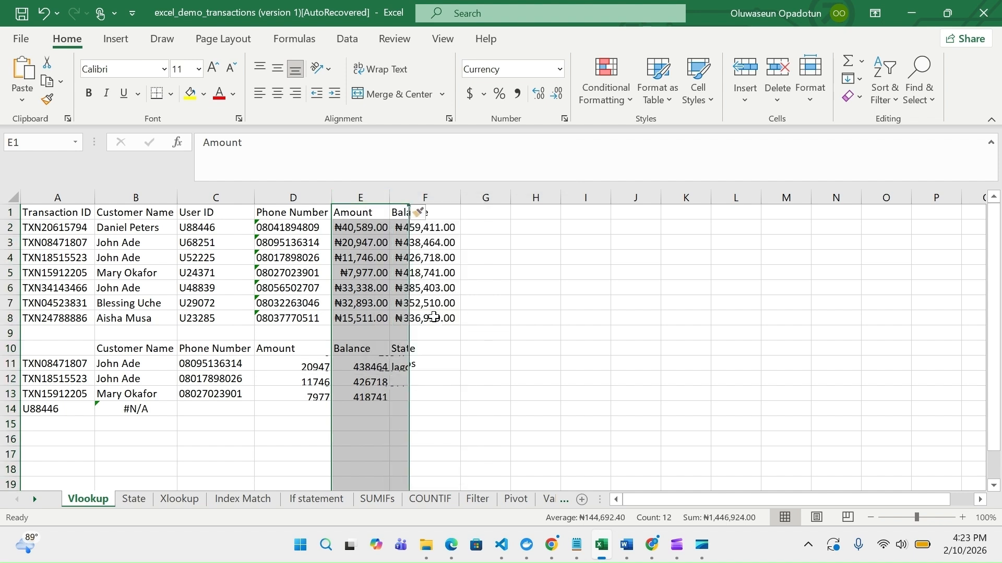
pyautogui.click(295, 364)
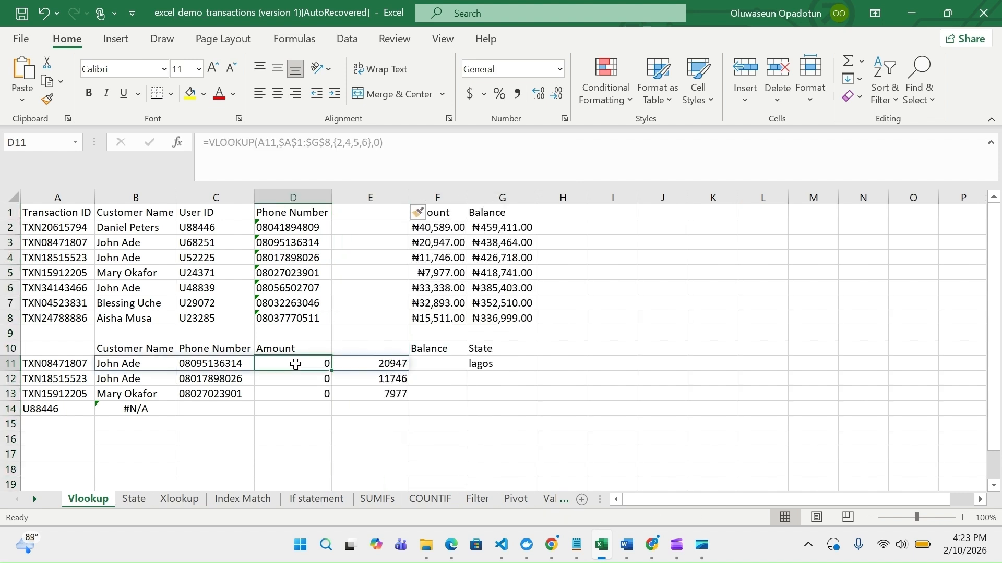
# Undo the column insertions on the Vlookup and Xlookup sheets, and check the XLOOKUP formulas in D11 and B11
pyautogui.hotkey('ctrl', 'z')
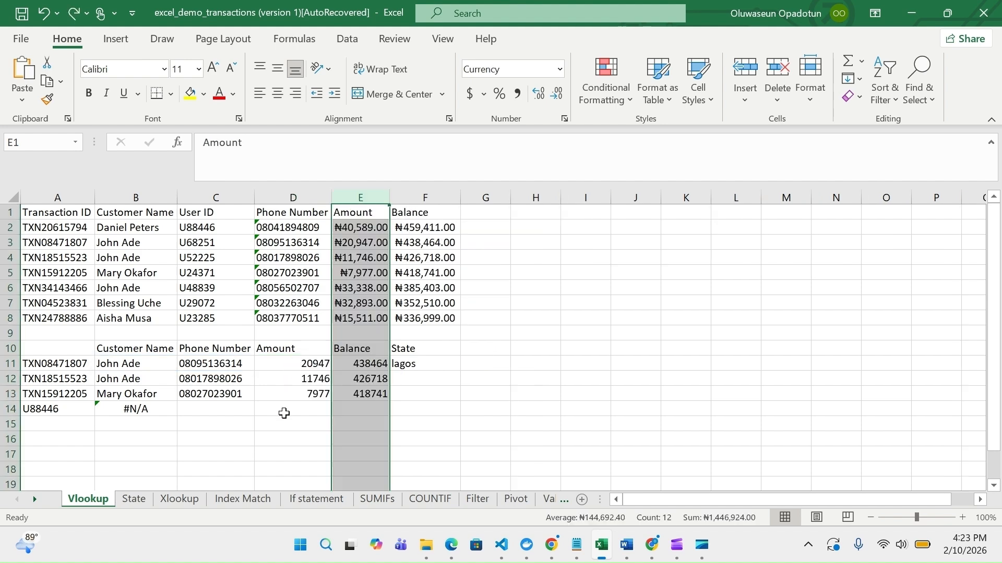
pyautogui.click(183, 502)
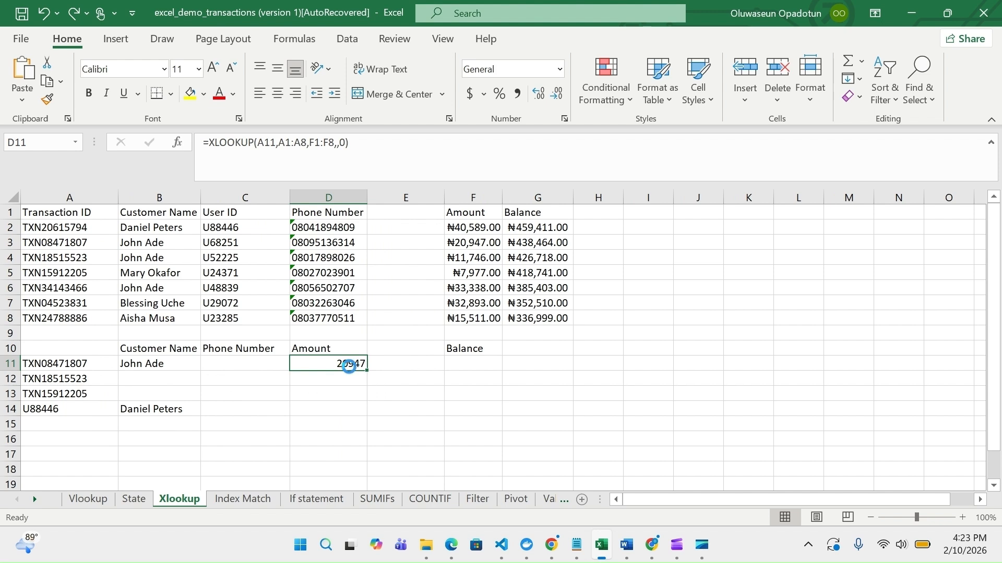
pyautogui.hotkey('ctrl', 'z')
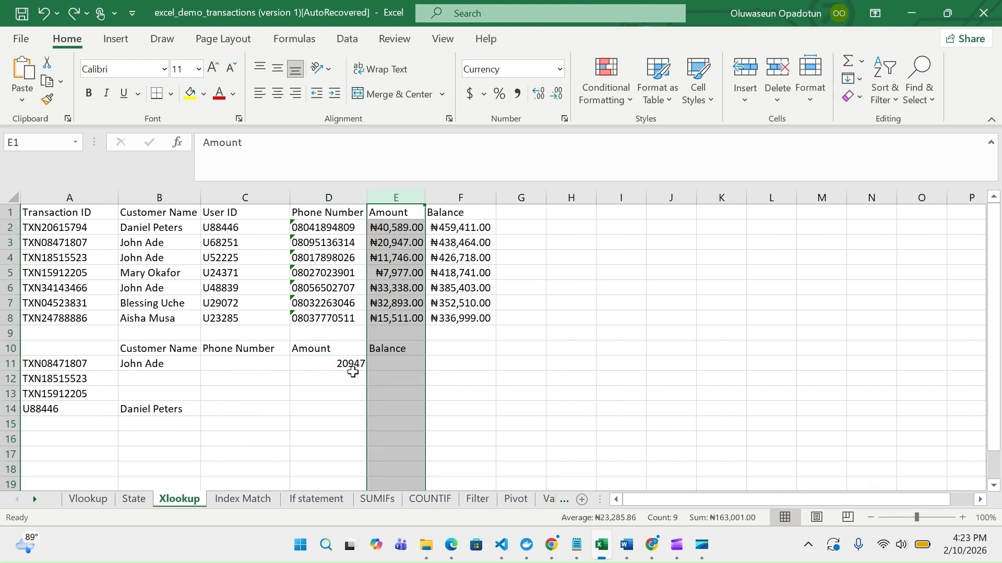
pyautogui.click(331, 370)
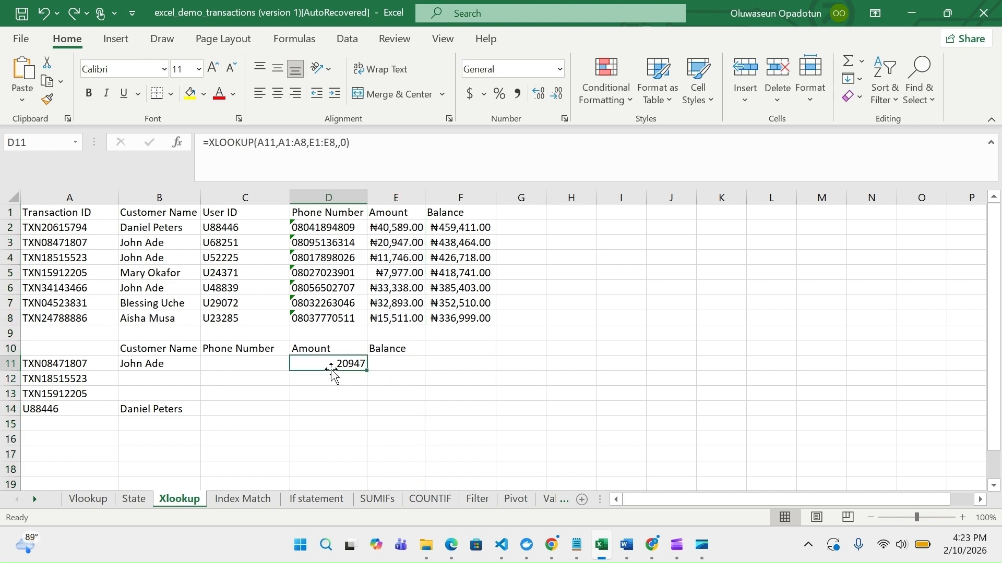
pyautogui.click(181, 365)
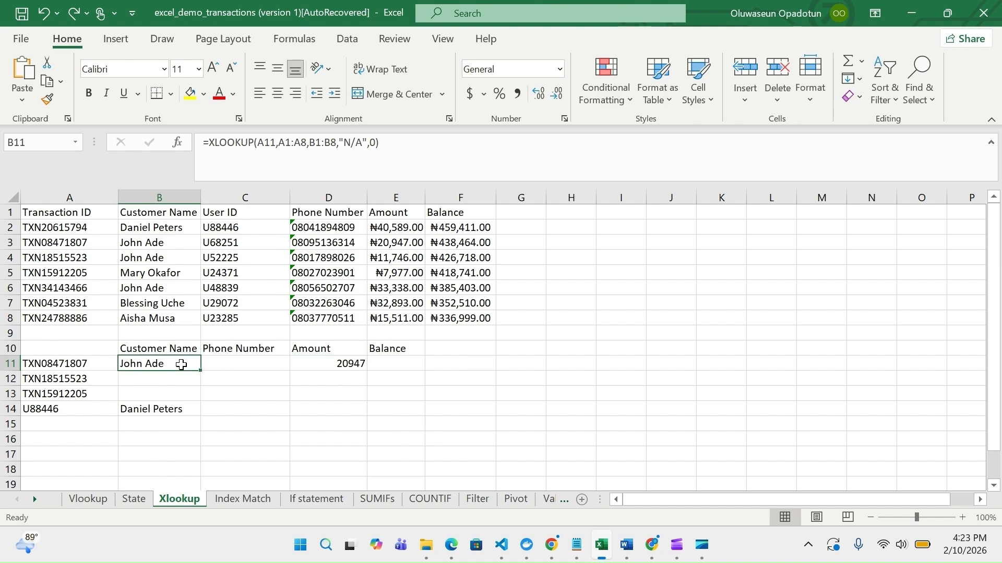